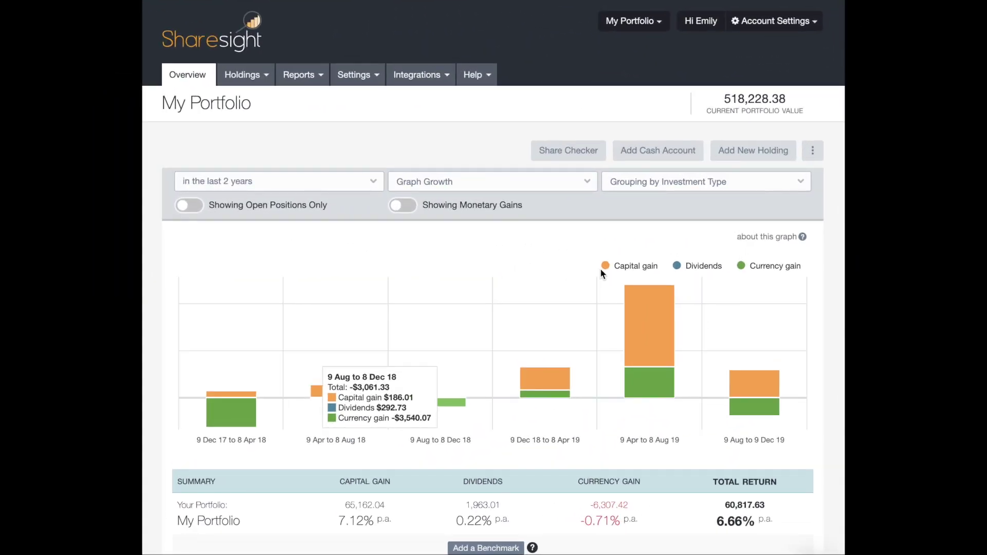
# - Add a custom investment holding with investment code BOND and investment name Bond
pyautogui.click(759, 157)
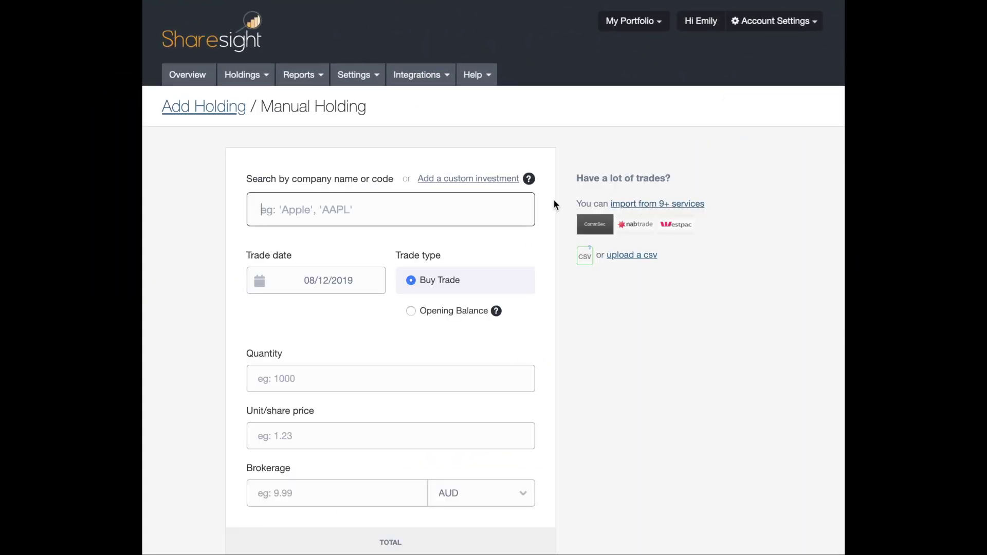
pyautogui.click(491, 181)
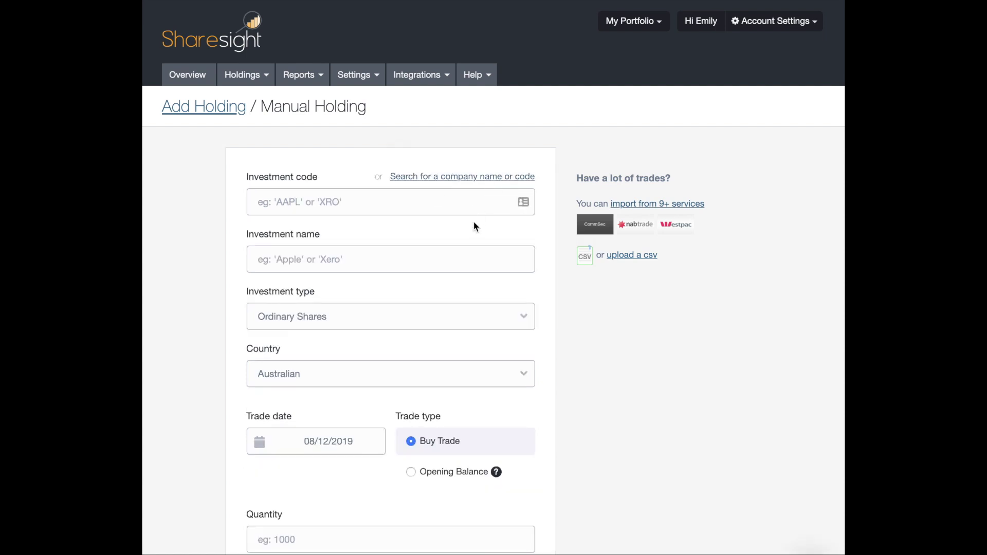
pyautogui.click(475, 210)
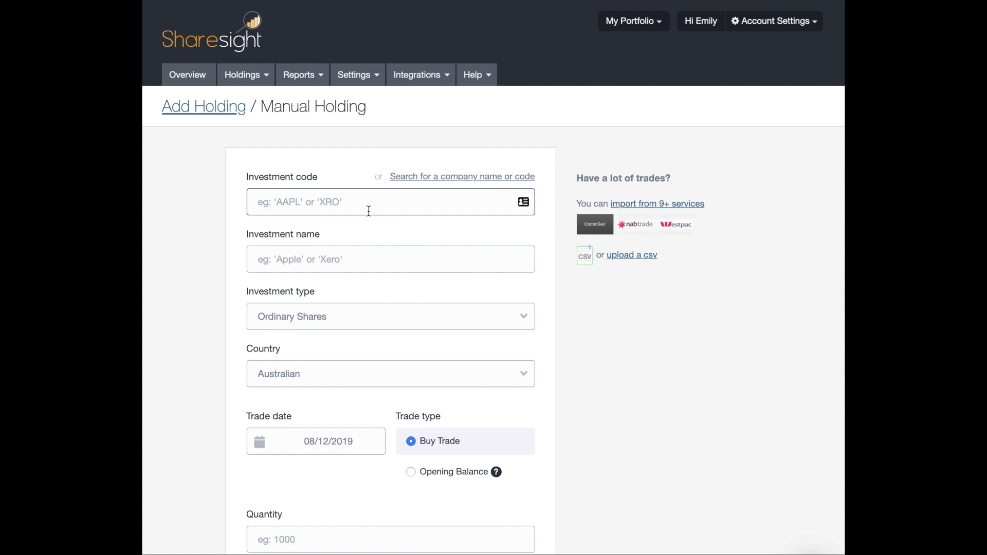
pyautogui.write('BOND')
pyautogui.click(366, 264)
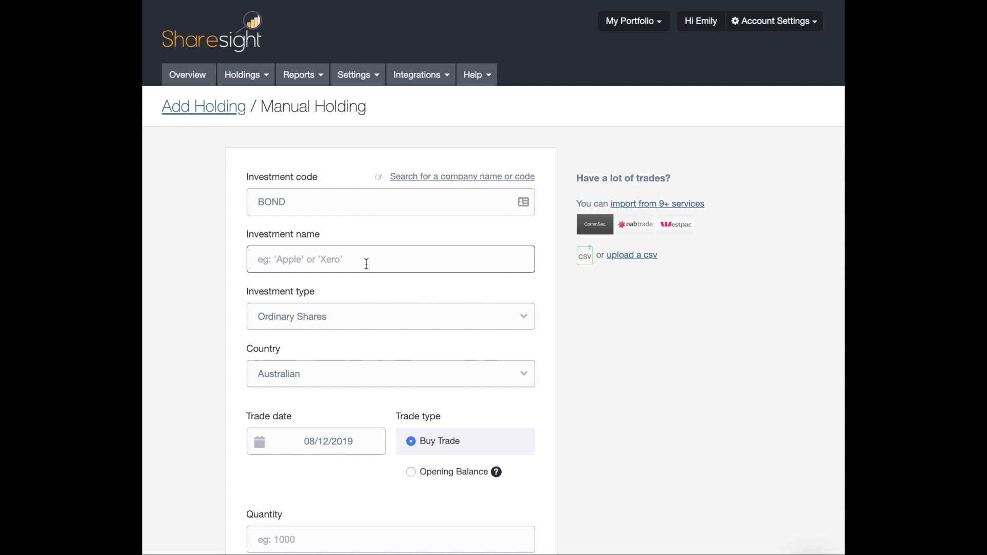
pyautogui.write('Bond')
# - Make the holding Fixed Interest with a face value of 1000 and a 10% coupon rate
pyautogui.click(275, 319)
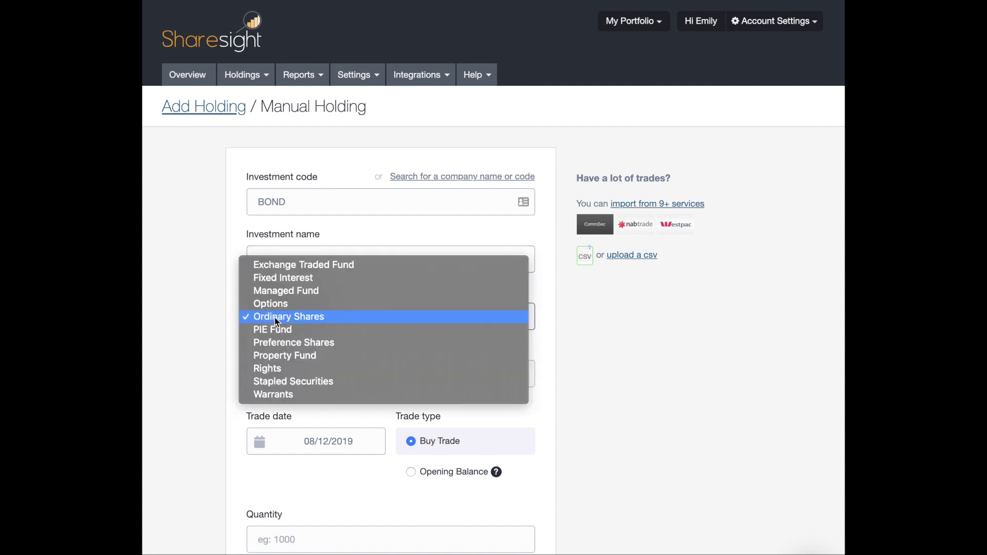
pyautogui.click(354, 277)
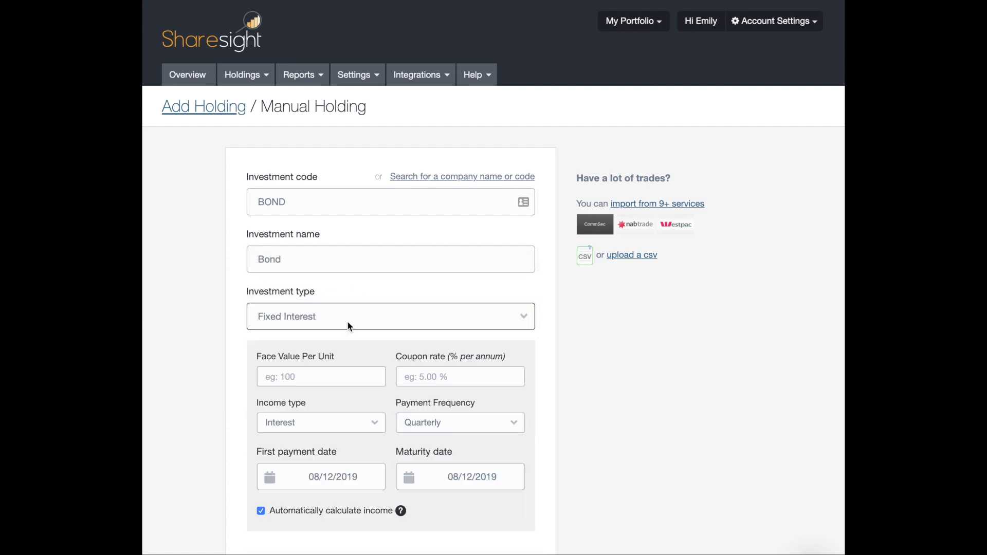
pyautogui.click(321, 378)
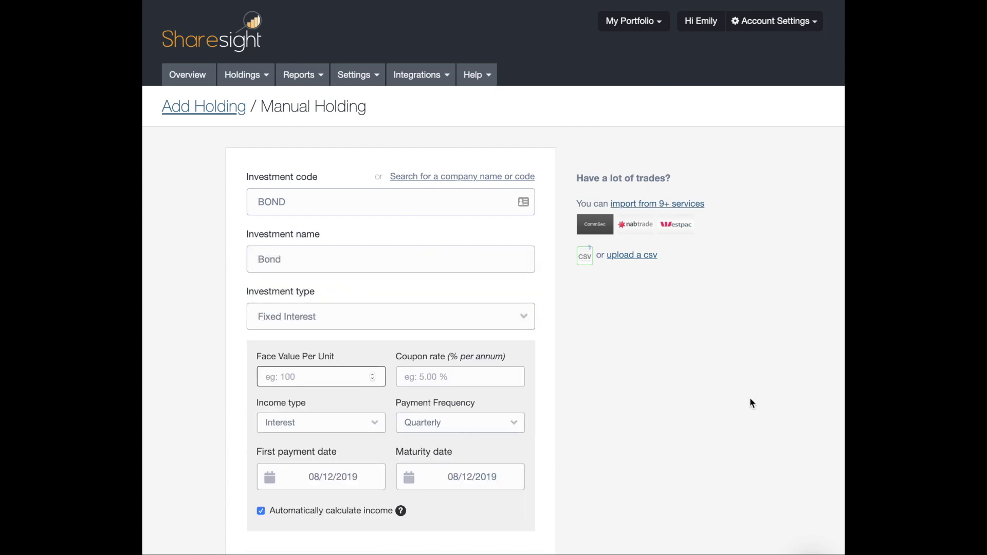
pyautogui.write('1000')
pyautogui.click(494, 382)
pyautogui.write('10')
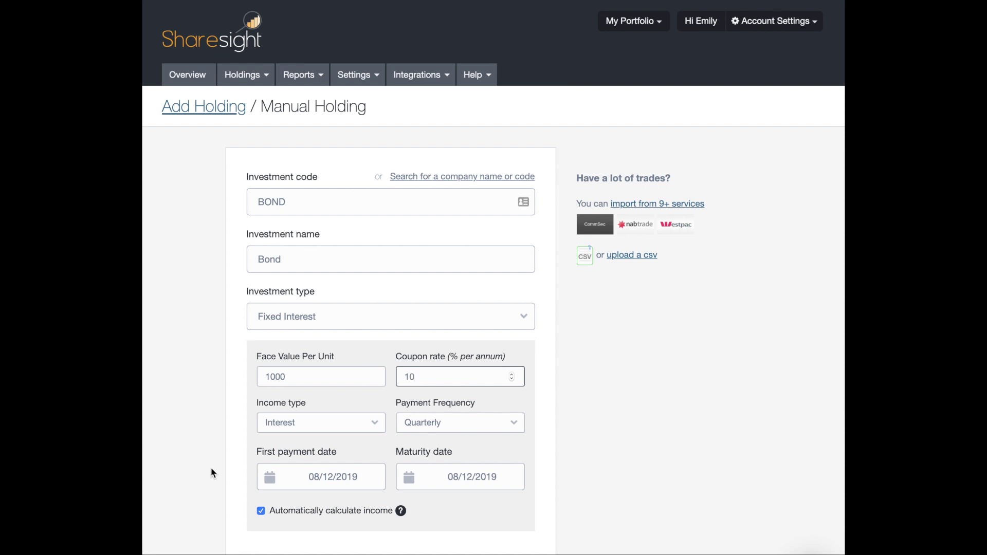
# - Keep Interest as the income type and set the payment frequency to Twice Yearly
pyautogui.scroll(-1, 309, 458)
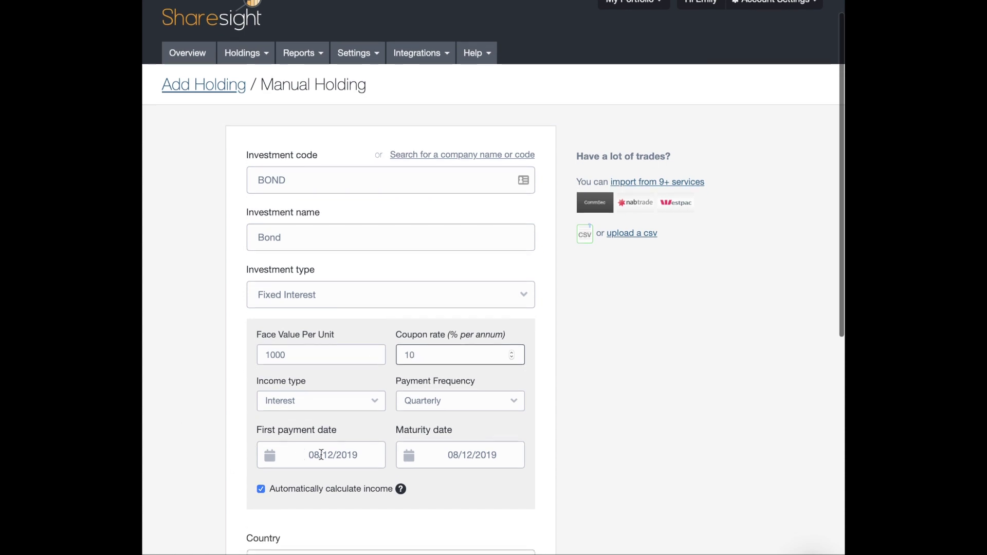
pyautogui.click(337, 404)
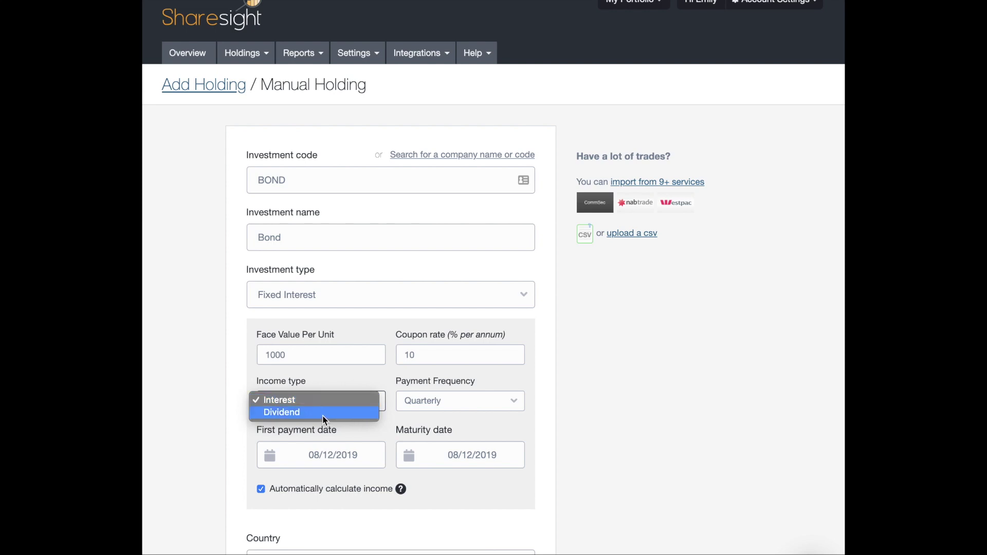
pyautogui.click(437, 386)
pyautogui.scroll(-1, 432, 417)
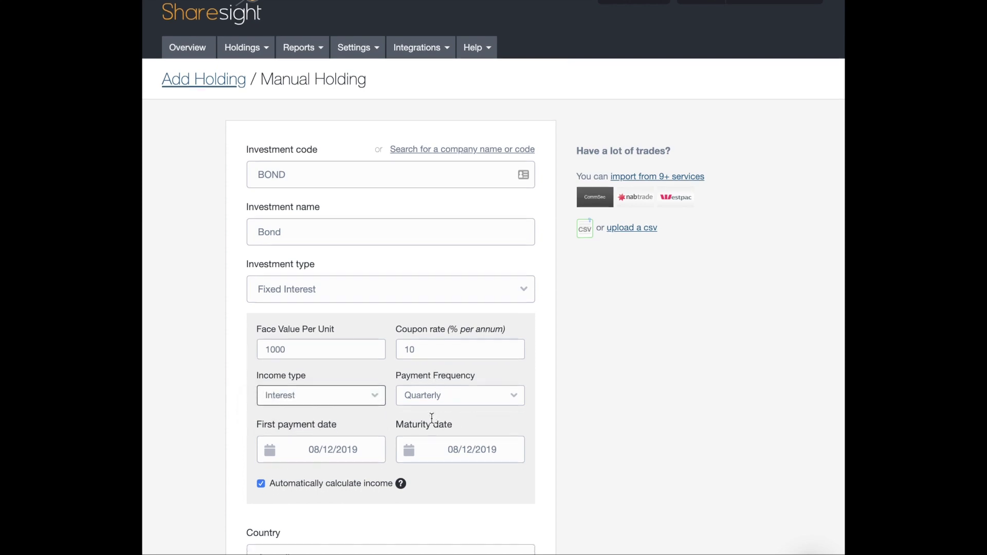
pyautogui.scroll(-2, 432, 418)
pyautogui.click(485, 386)
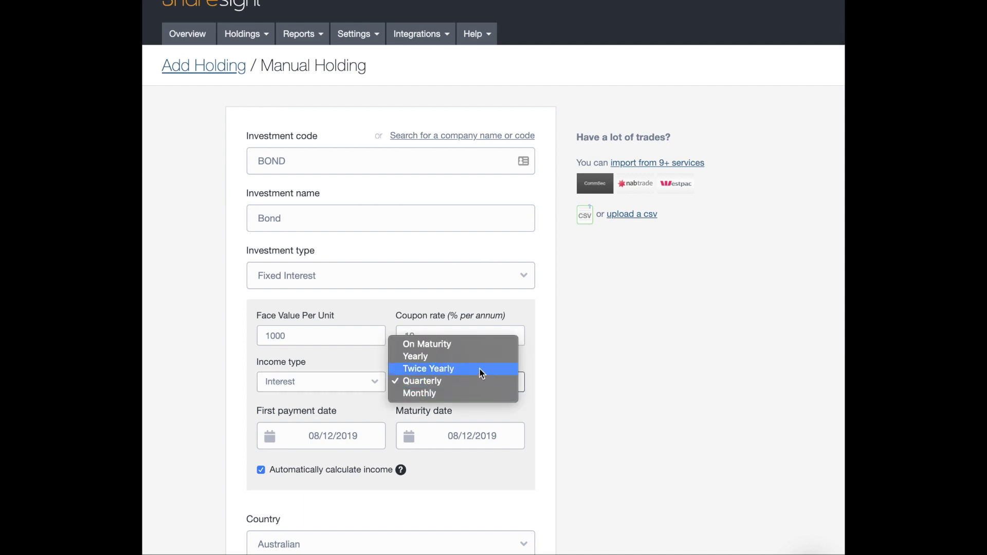
pyautogui.click(481, 370)
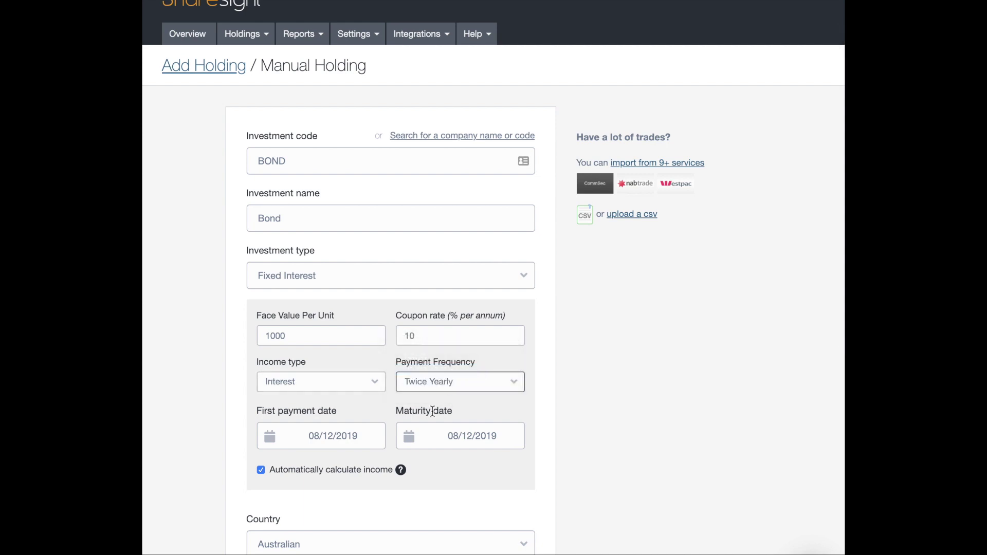
# - Set the first payment date to 01/12/2017
pyautogui.click(342, 441)
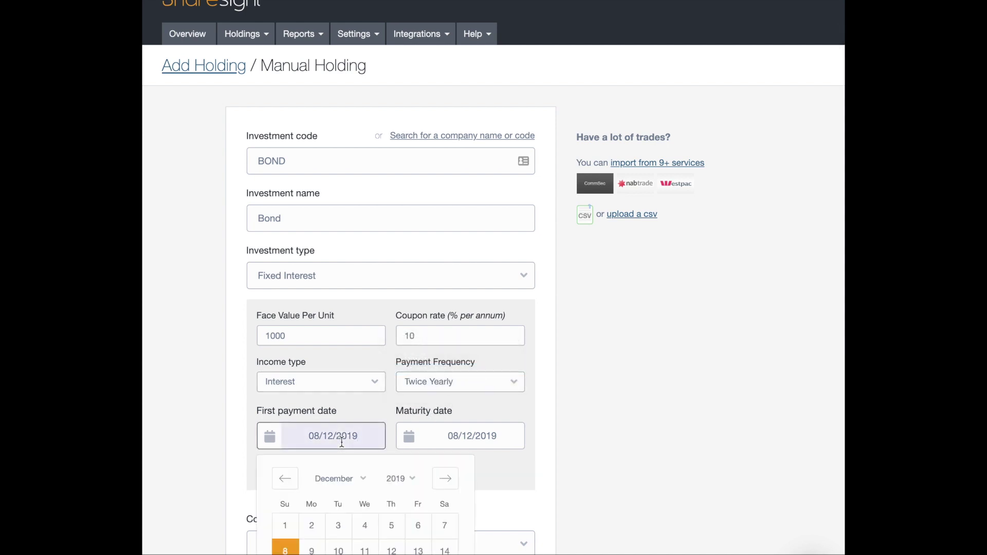
pyautogui.scroll(-5, 342, 443)
pyautogui.click(409, 260)
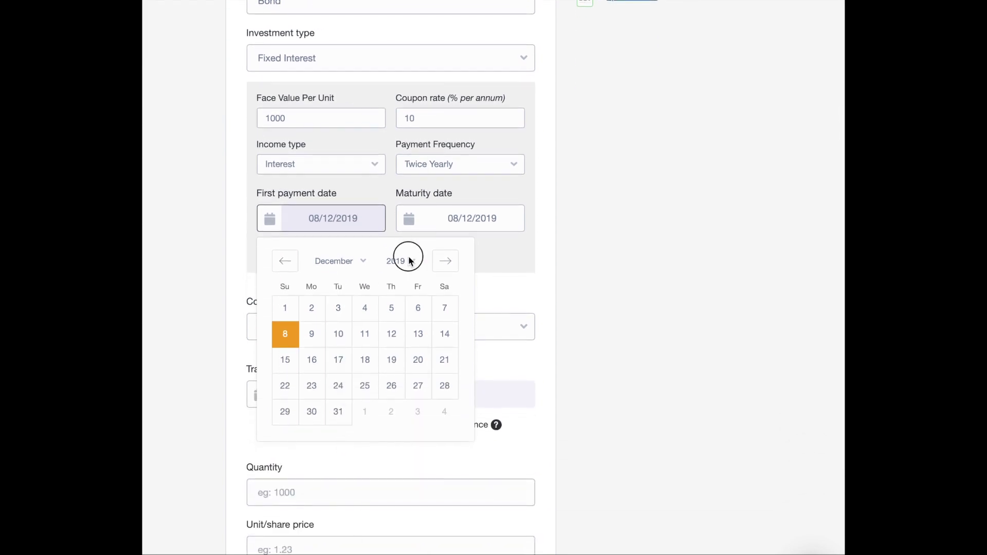
pyautogui.click(407, 243)
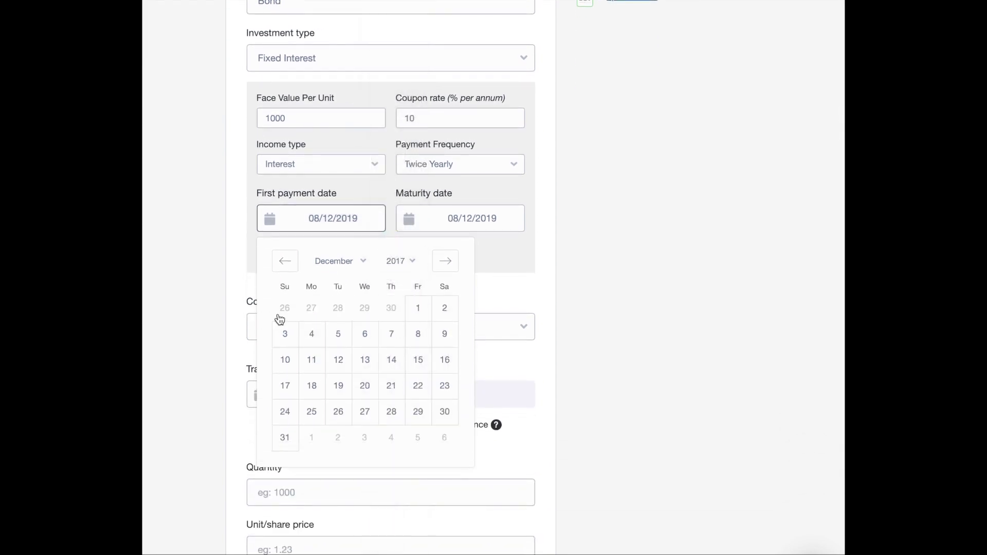
pyautogui.click(418, 308)
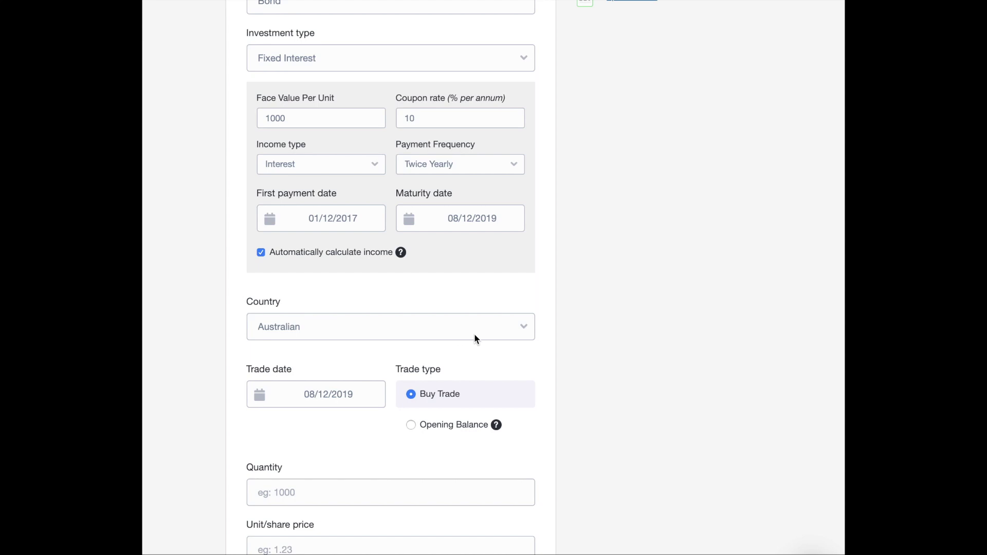
# - Set the maturity date to 31/12/2019
pyautogui.click(479, 221)
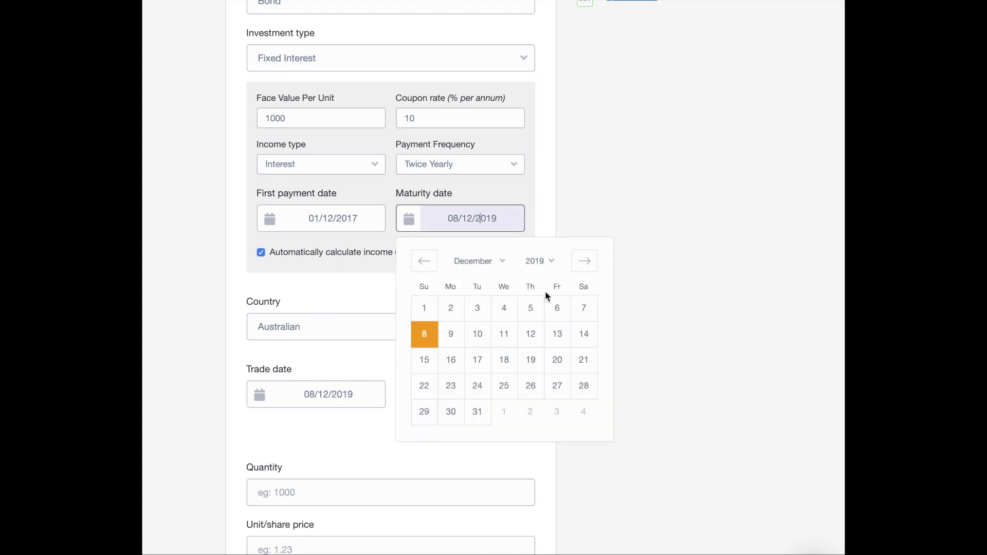
pyautogui.click(477, 411)
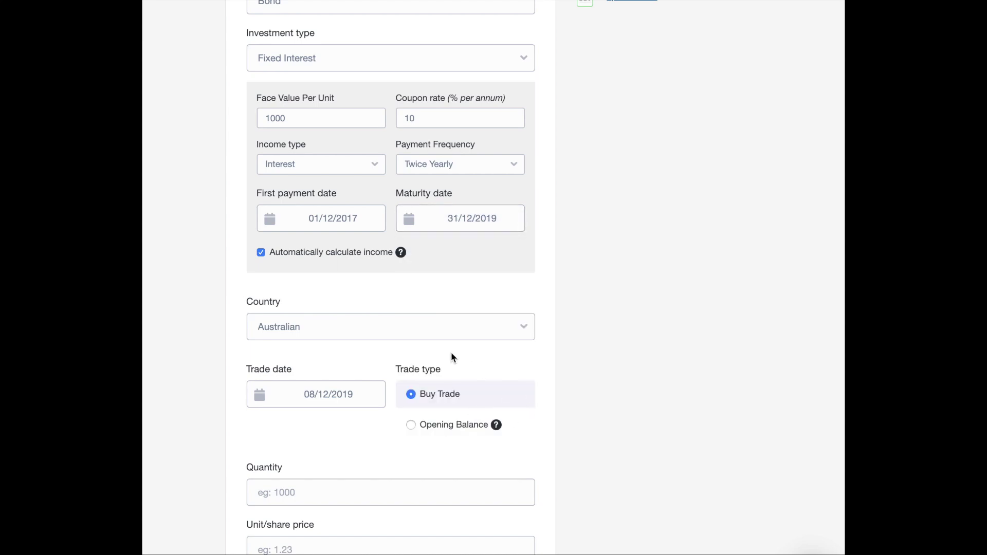
pyautogui.moveTo(279, 265)
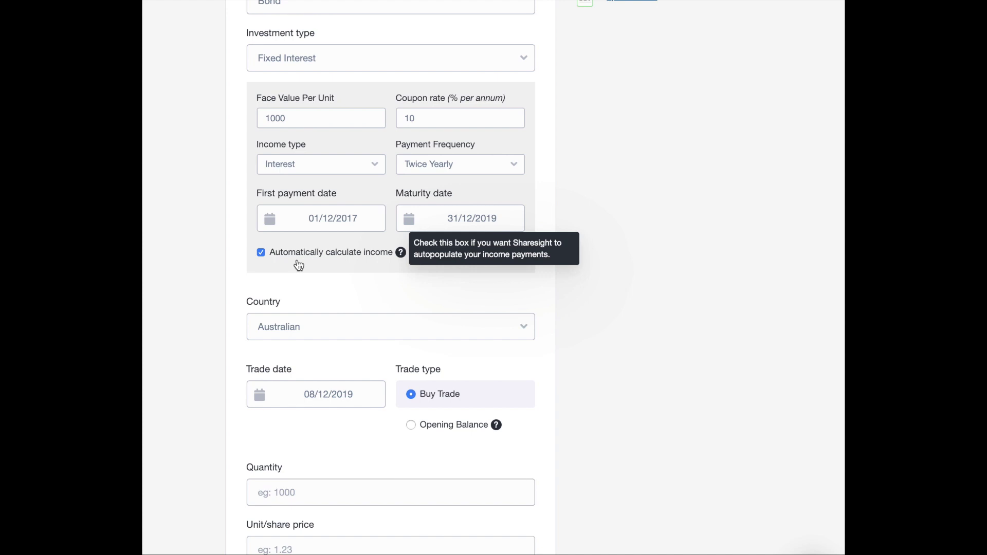
pyautogui.scroll(-3, 297, 261)
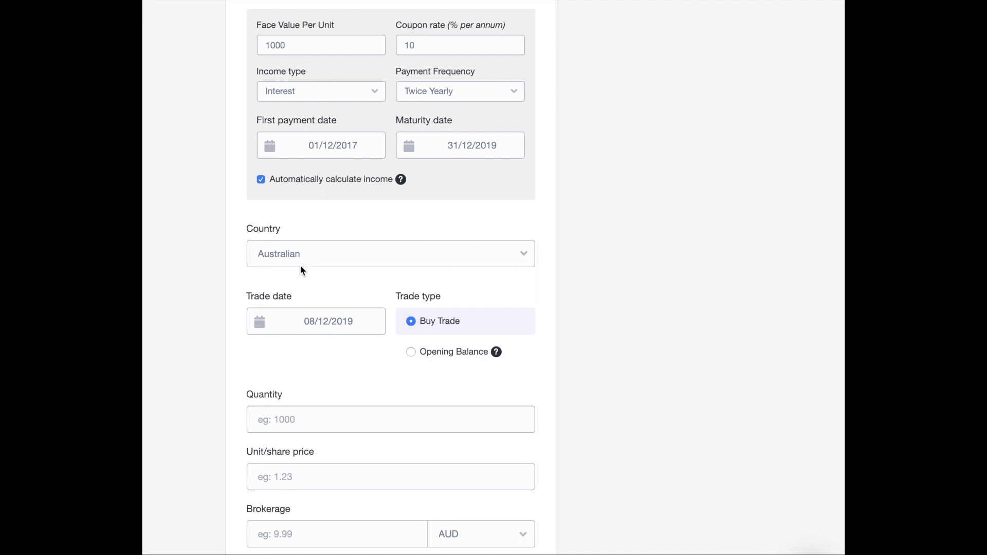
# - Pick 01/11/2017 as the BOND buy trade date in the calendar
pyautogui.scroll(-1, 298, 265)
pyautogui.click(291, 302)
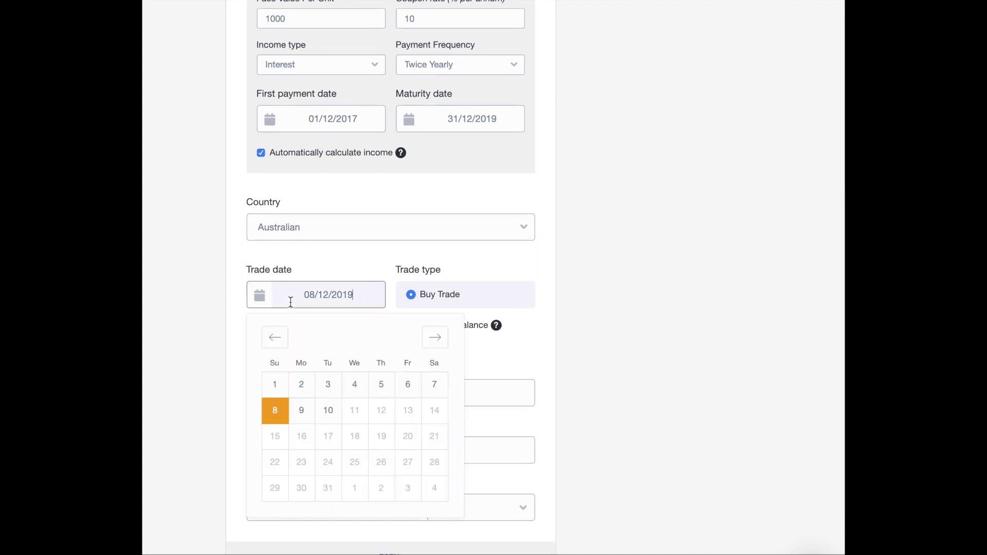
pyautogui.click(393, 347)
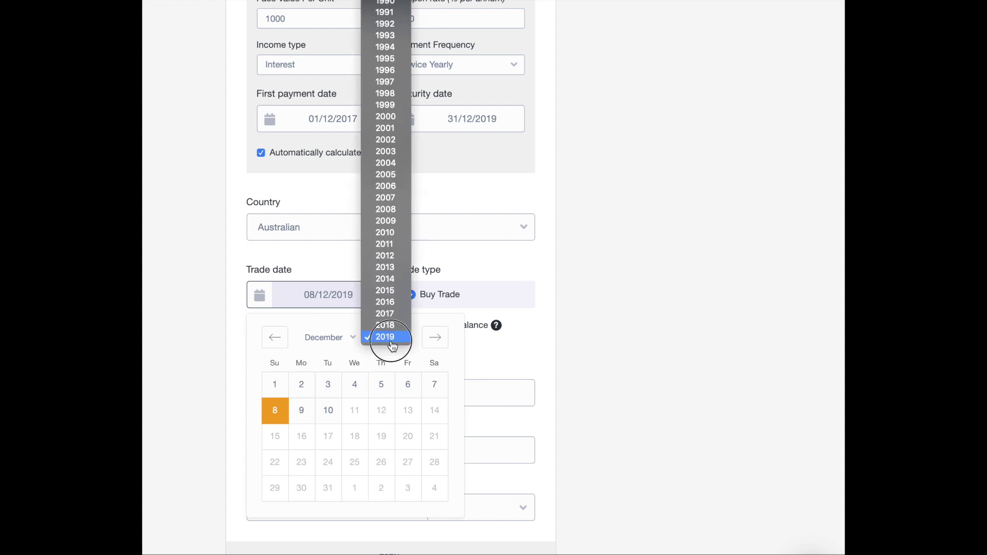
pyautogui.click(386, 315)
pyautogui.click(351, 338)
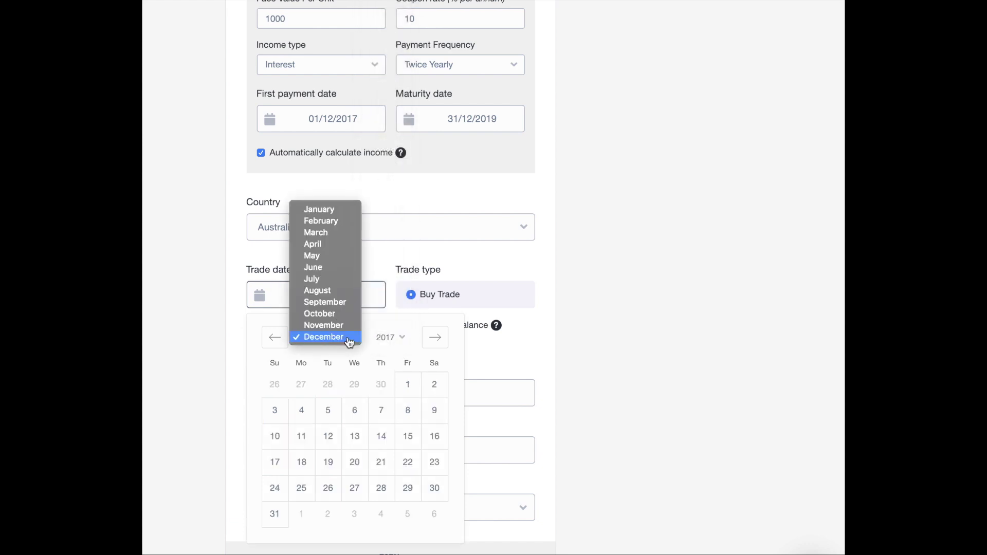
pyautogui.click(343, 326)
pyautogui.scroll(-1, 393, 406)
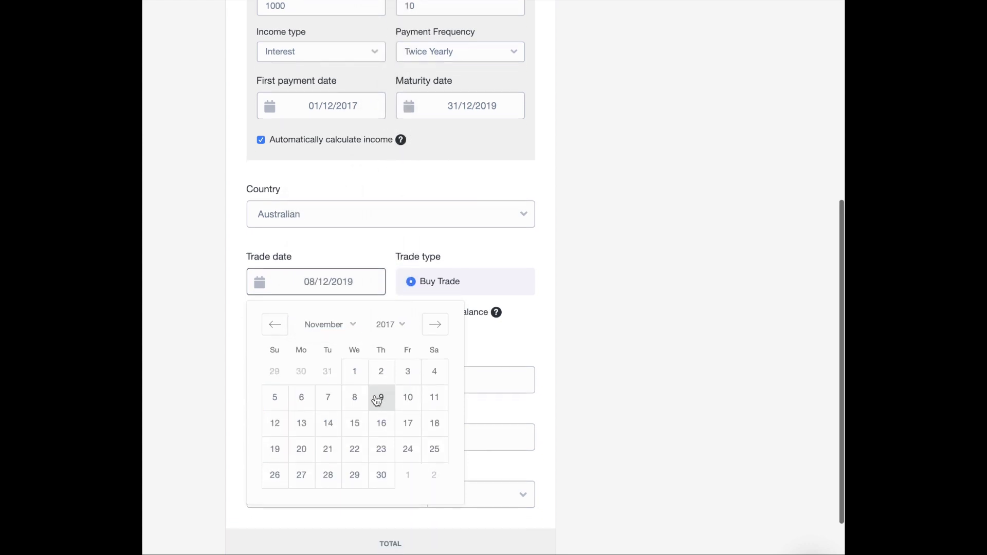
pyautogui.click(360, 373)
pyautogui.scroll(-2, 493, 395)
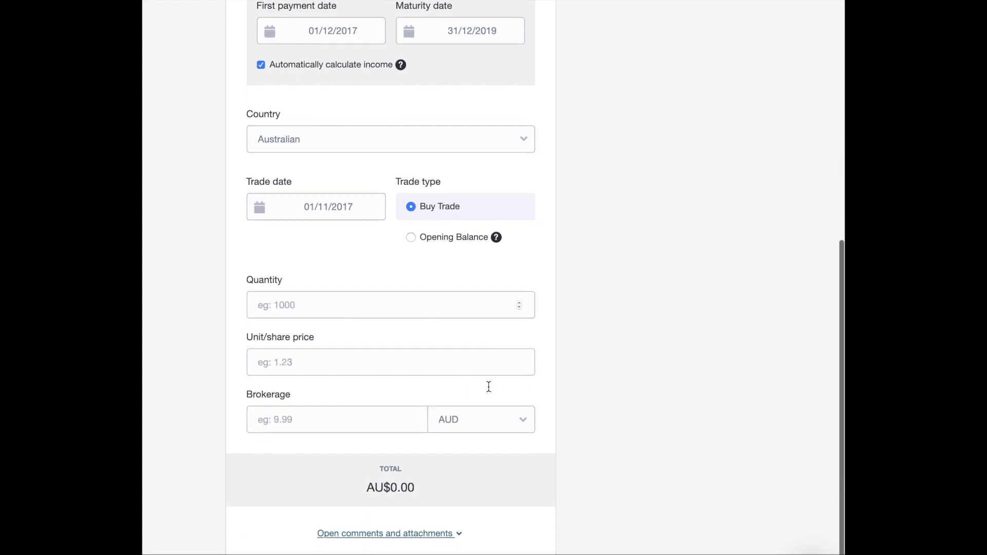
# - Enter quantity 1 and unit price 1000, leaving brokerage blank, for a AU$1,000.00 total
pyautogui.click(331, 298)
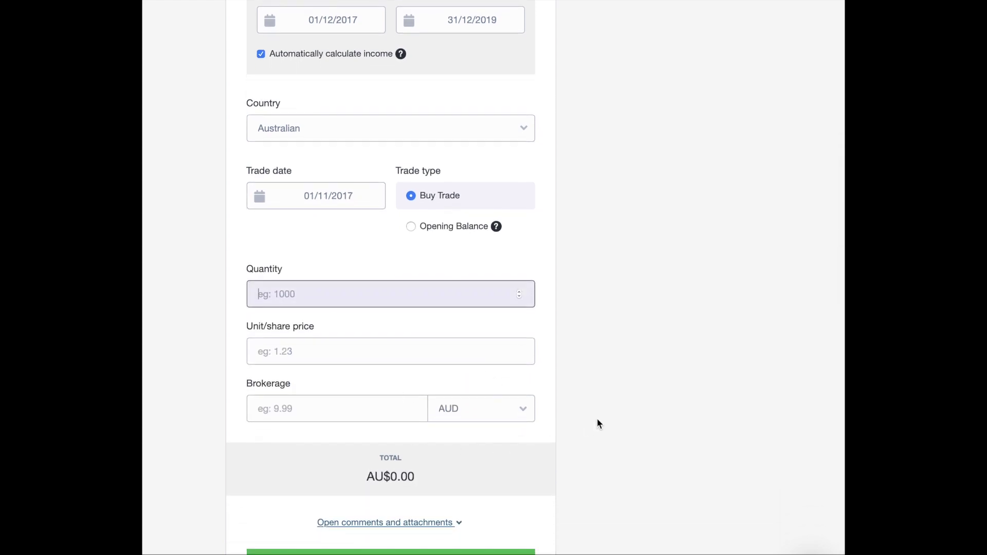
pyautogui.write('1')
pyautogui.click(375, 362)
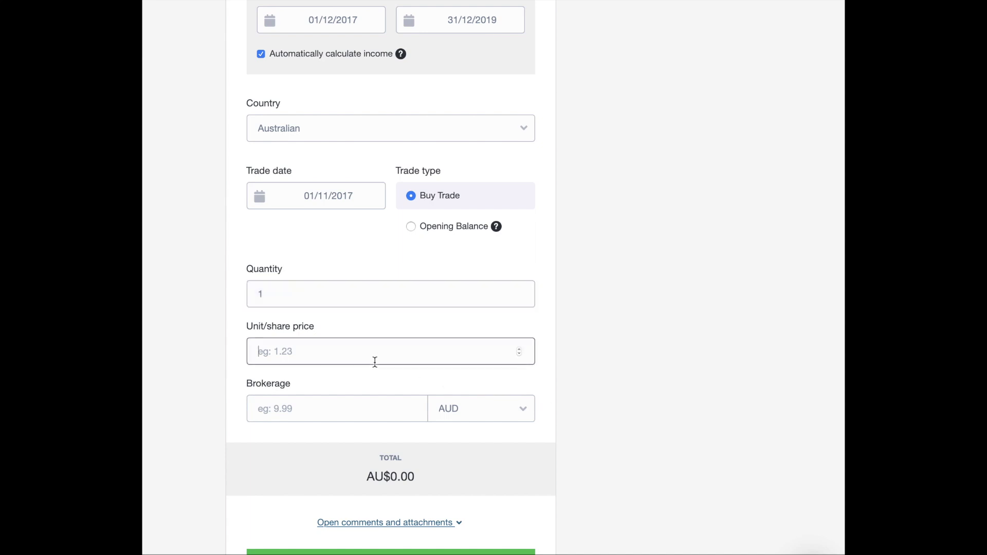
pyautogui.write('100')
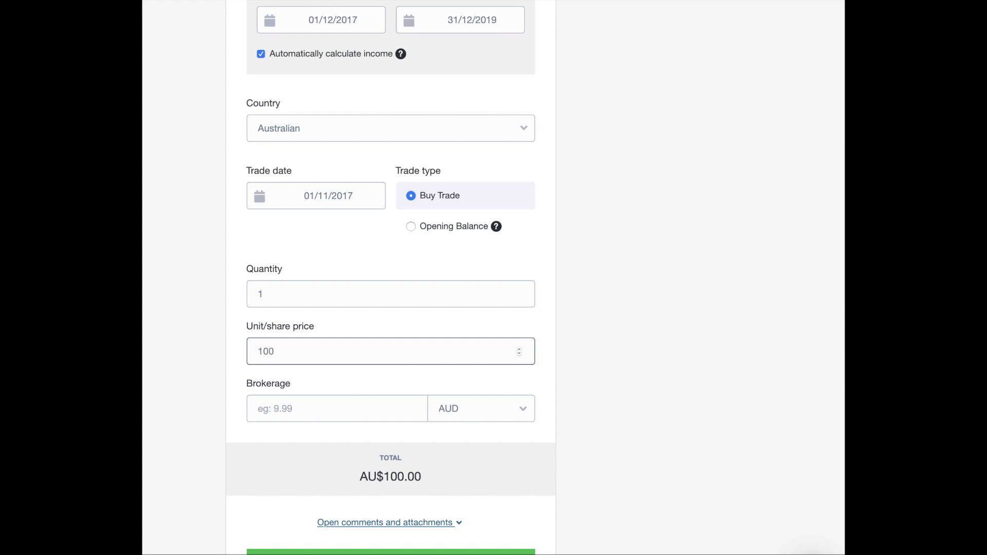
pyautogui.write('0')
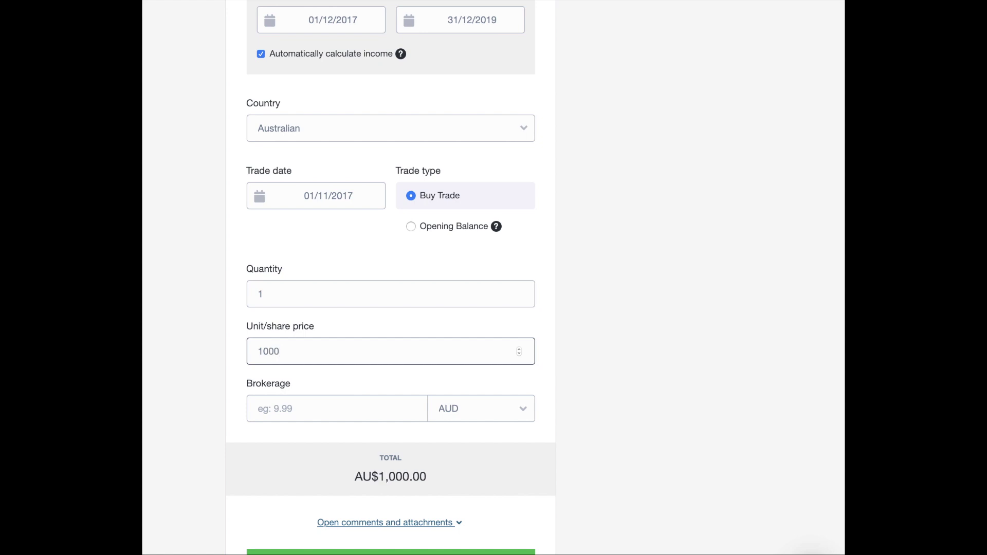
pyautogui.click(298, 408)
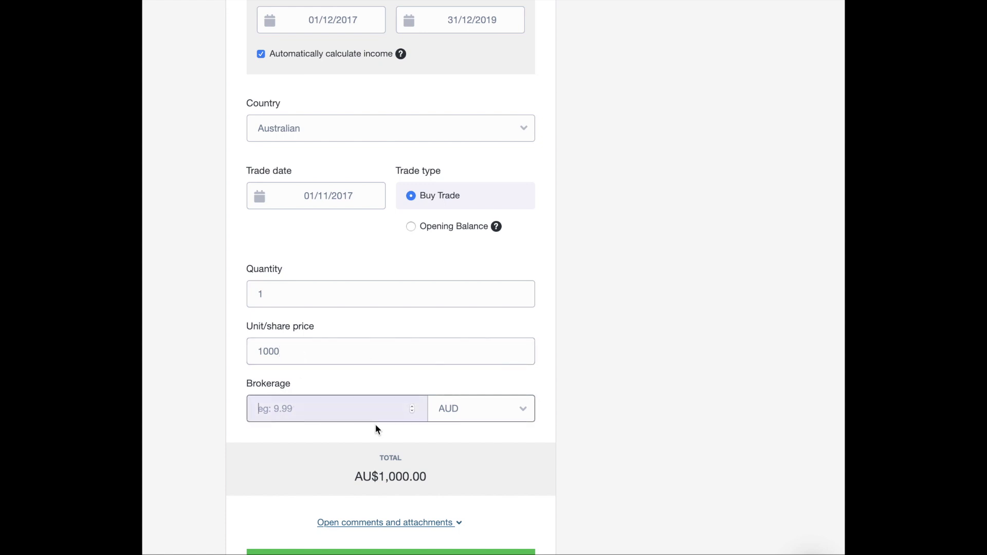
pyautogui.scroll(-3, 403, 401)
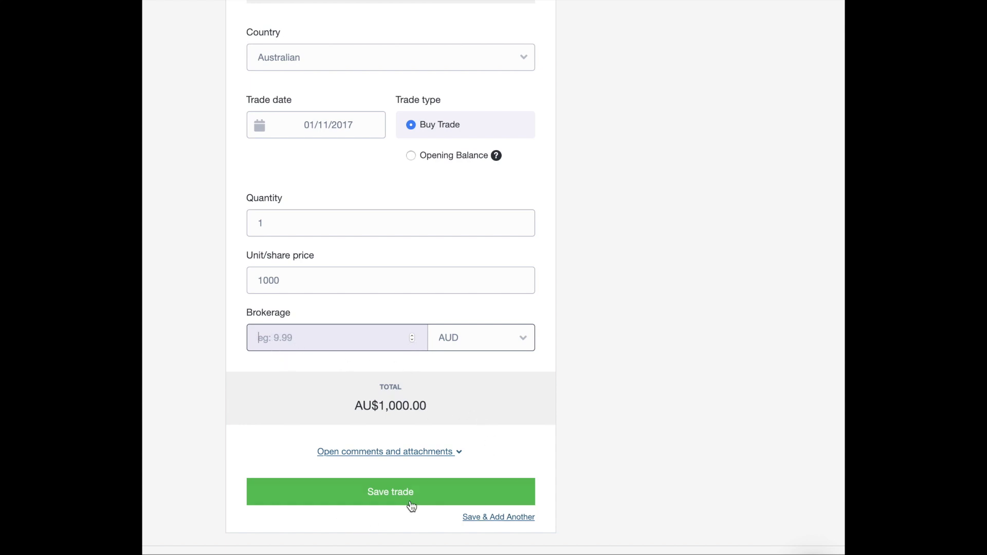
# - Save the buy trade and find BOND.OTHER under Interest Rate Securities valued at 1,000.00
pyautogui.click(391, 501)
pyautogui.click(390, 501)
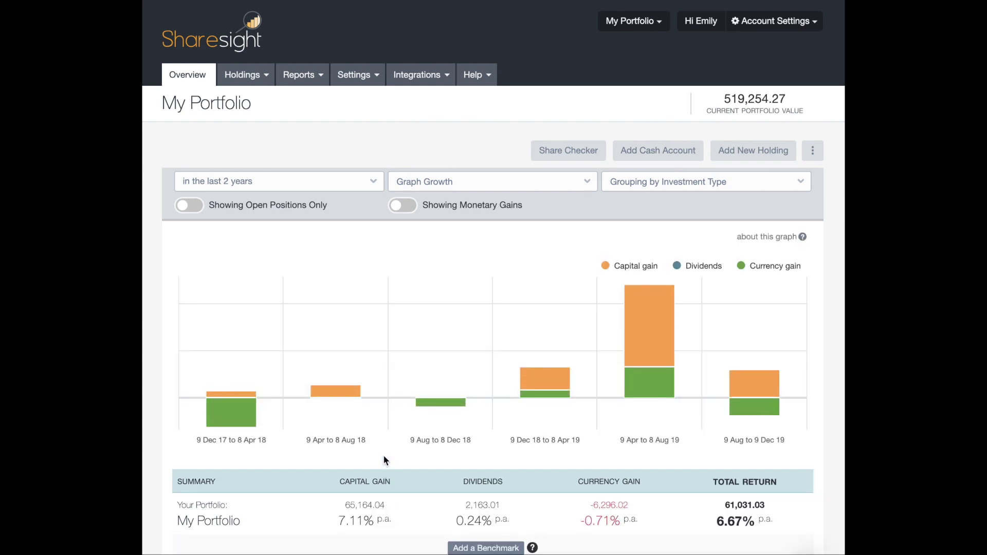
pyautogui.scroll(-5, 384, 455)
pyautogui.scroll(-3, 383, 457)
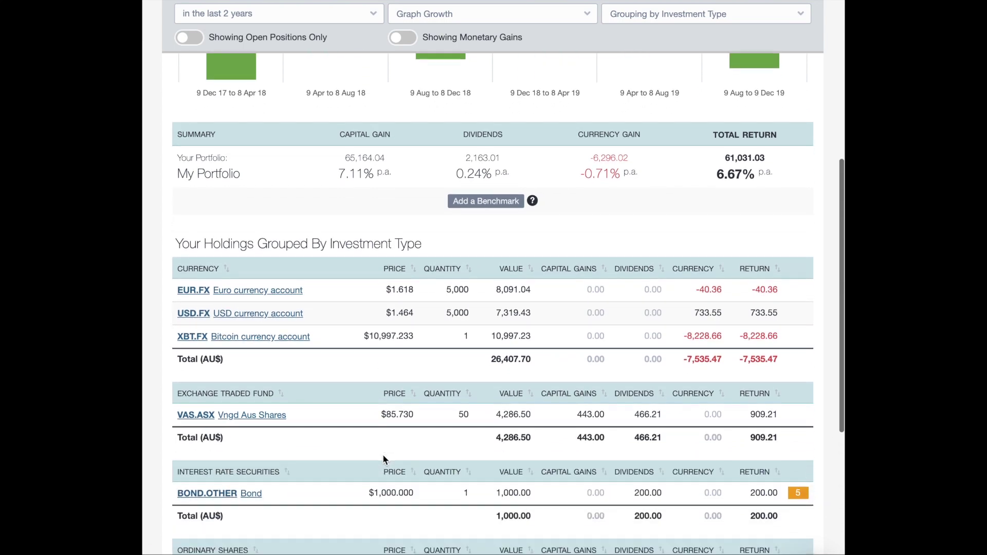
pyautogui.scroll(-2, 383, 463)
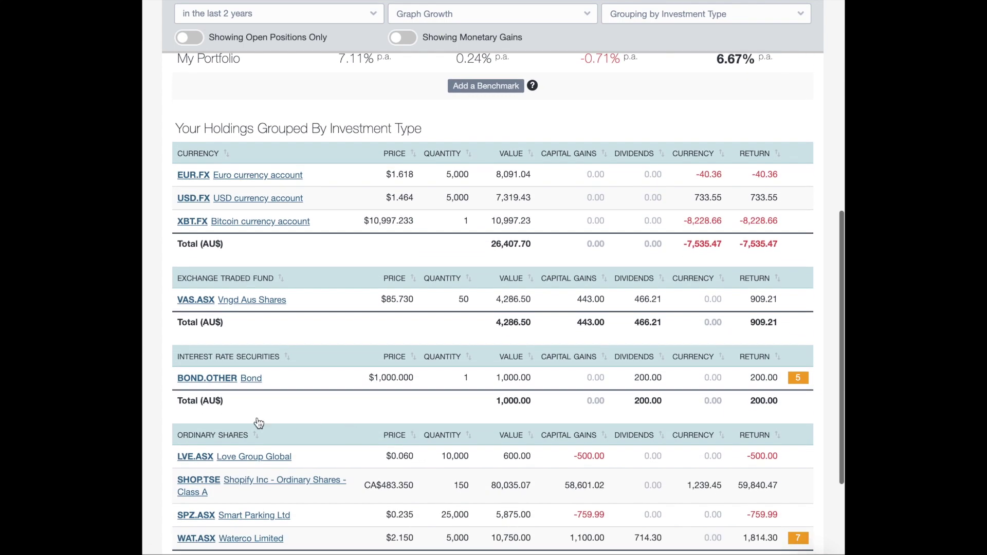
# - Open the BOND.OTHER holding page and review its 1 Nov 2017 buy and five 50.00 interest payments
pyautogui.click(205, 383)
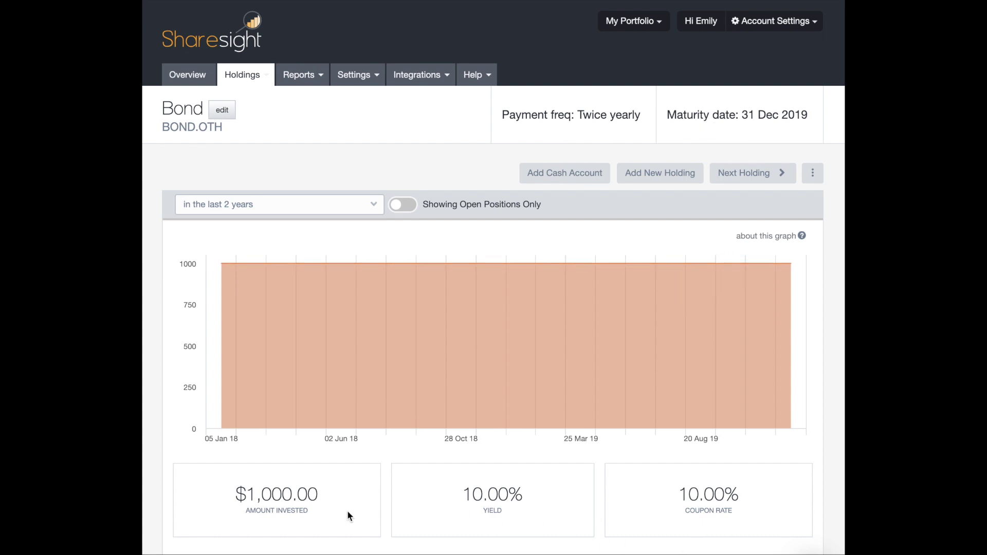
pyautogui.scroll(-3, 325, 510)
pyautogui.scroll(-4, 316, 514)
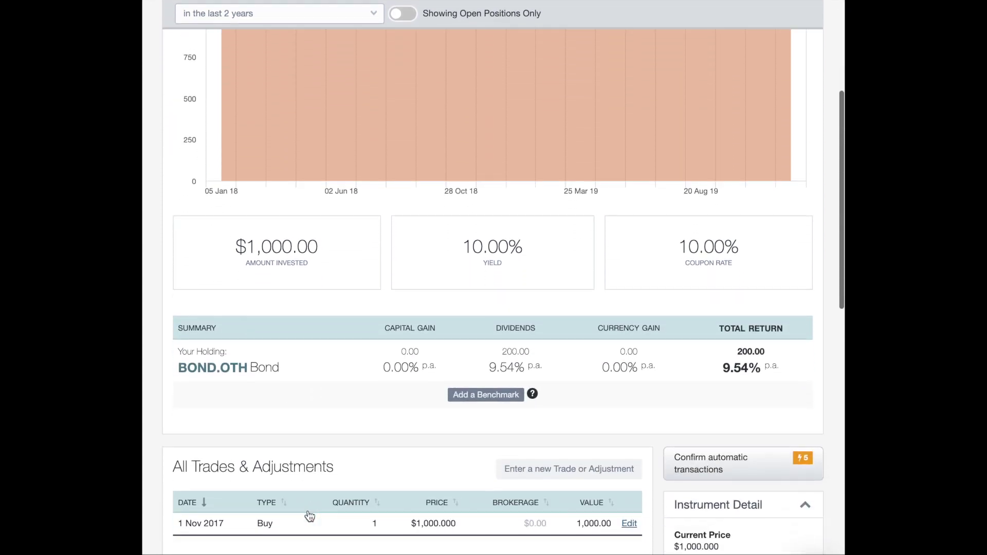
pyautogui.scroll(-1, 317, 515)
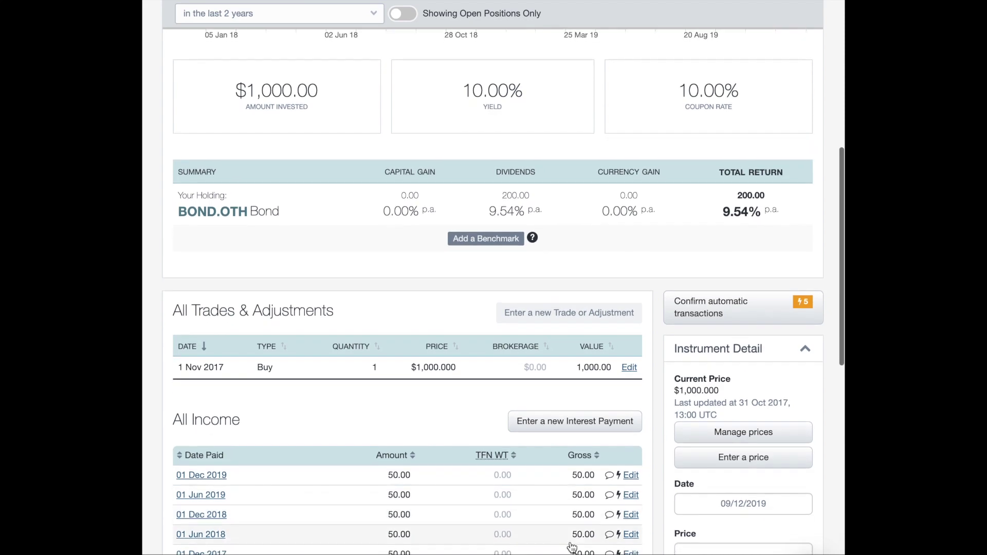
pyautogui.scroll(-4, 656, 427)
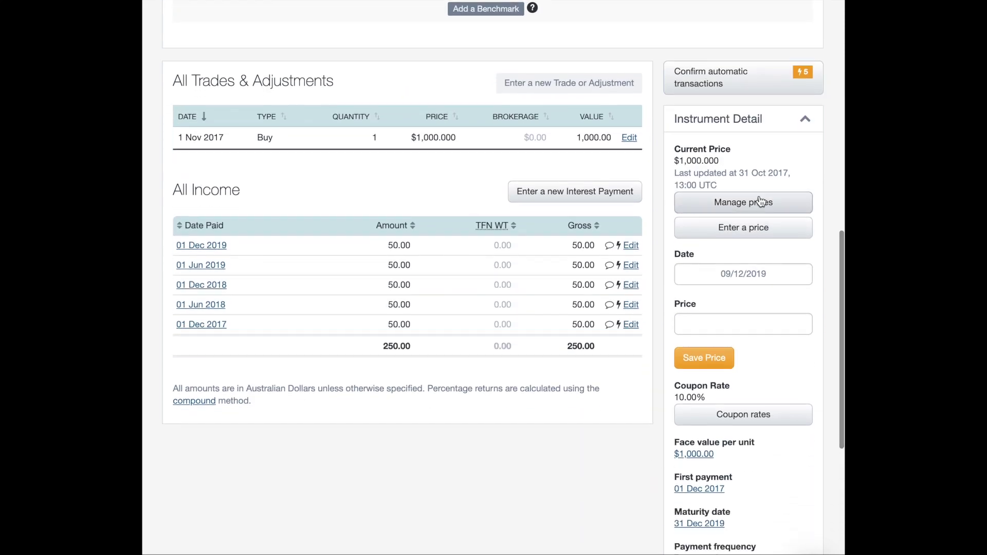
pyautogui.scroll(-2, 737, 278)
pyautogui.scroll(-5, 737, 278)
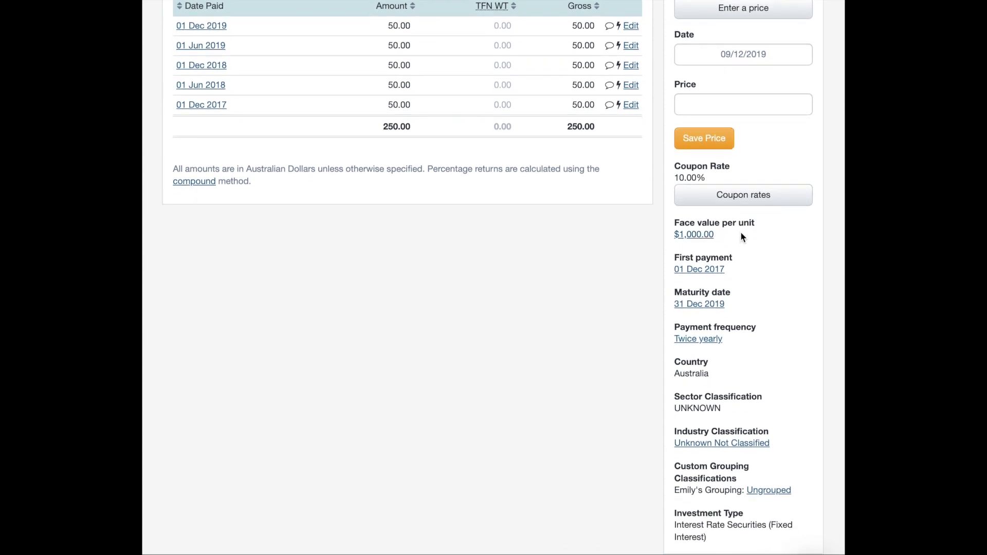
pyautogui.scroll(1, 746, 241)
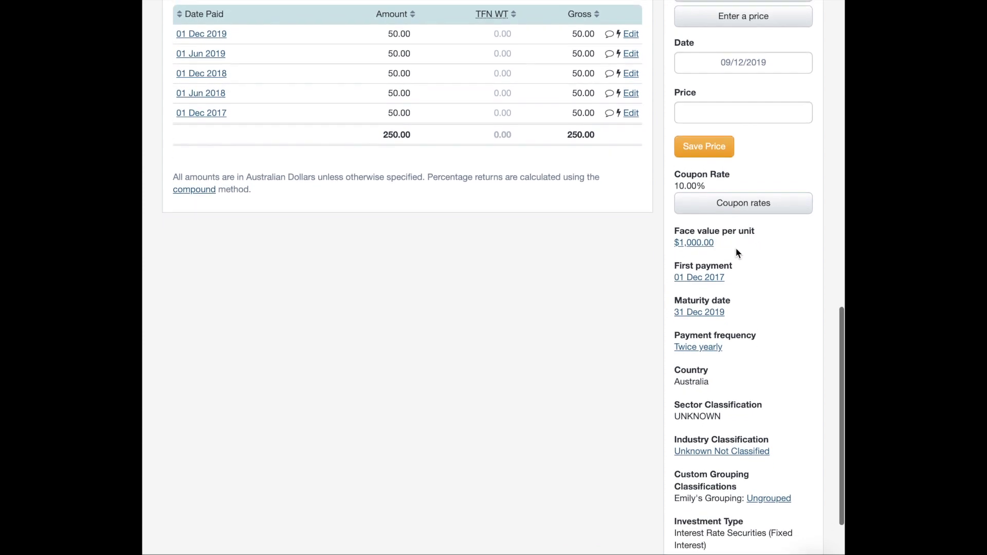
pyautogui.click(692, 245)
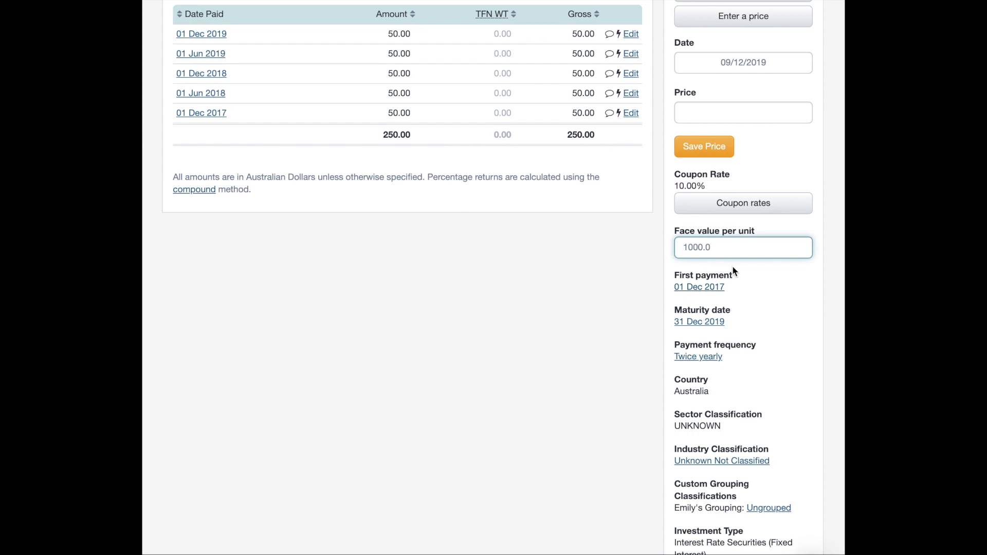
pyautogui.click(733, 267)
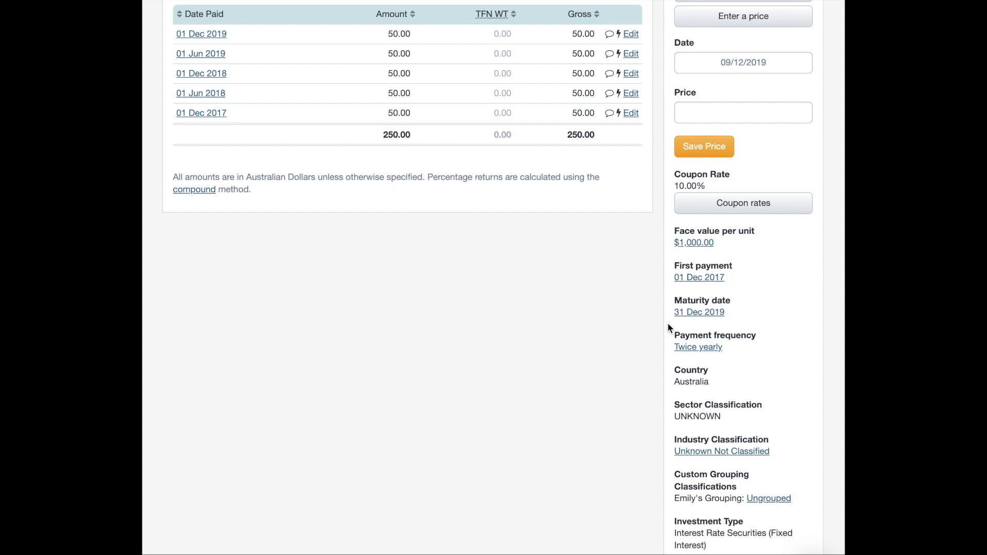
pyautogui.scroll(5, 633, 365)
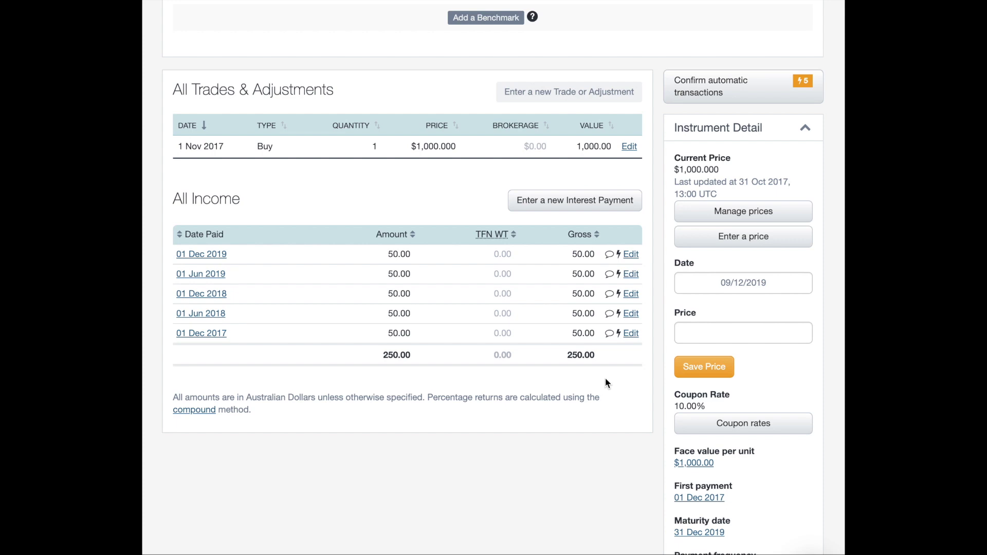
pyautogui.scroll(1, 599, 380)
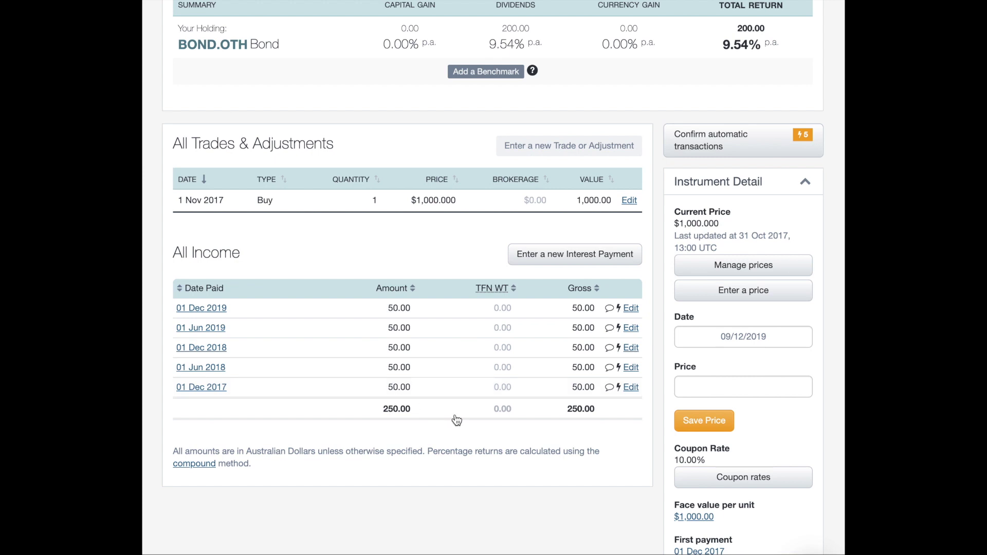
pyautogui.scroll(1, 455, 420)
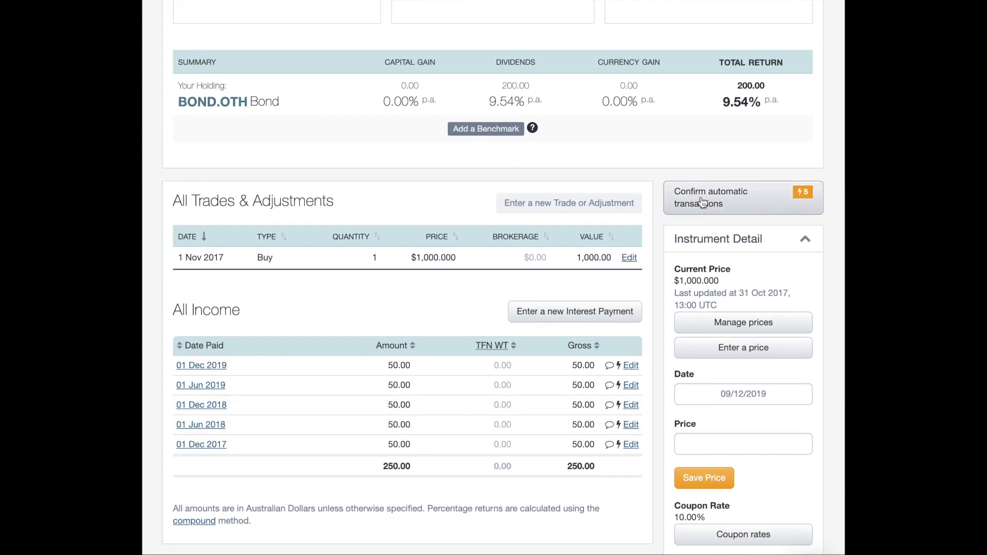
# - Confirm the five automatic interest transactions, keeping all income rows selected
pyautogui.click(758, 215)
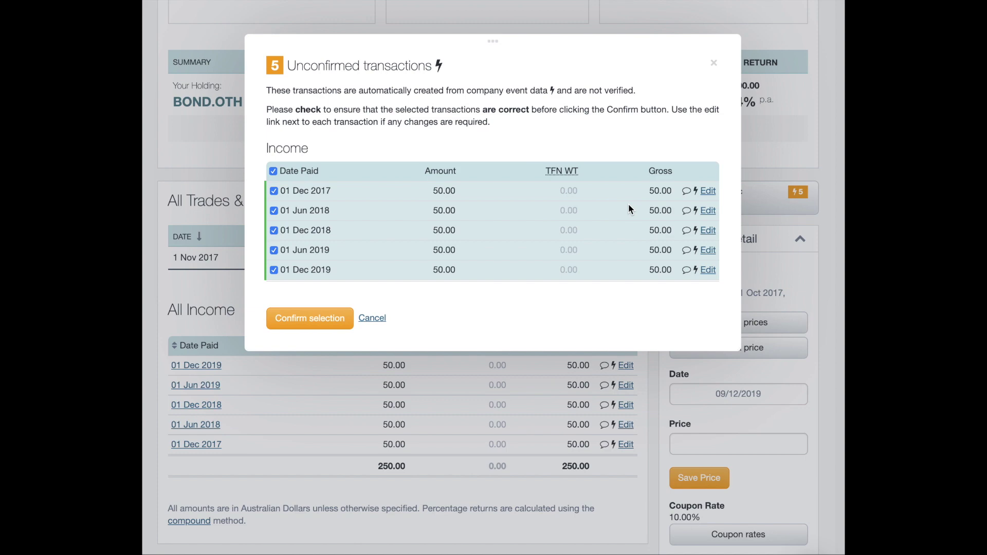
pyautogui.click(310, 317)
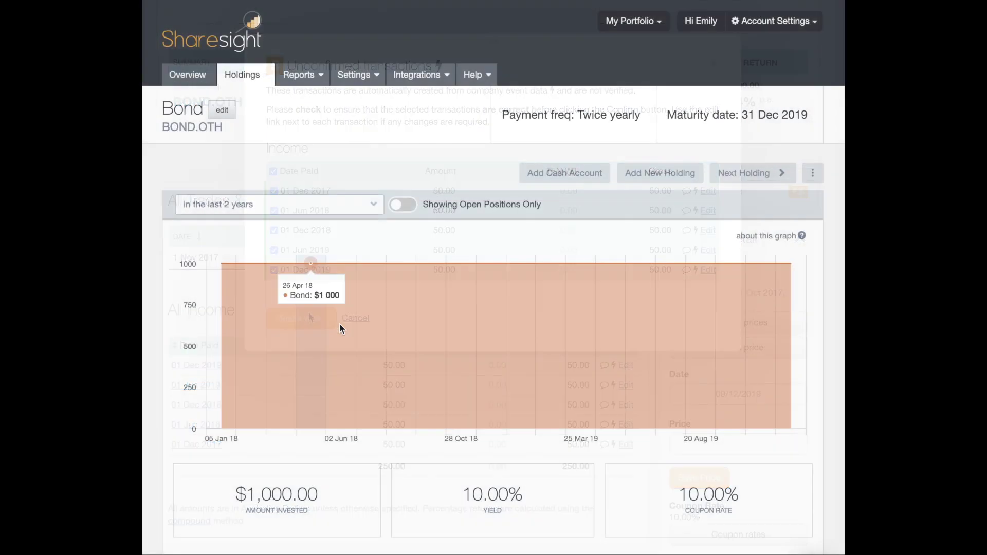